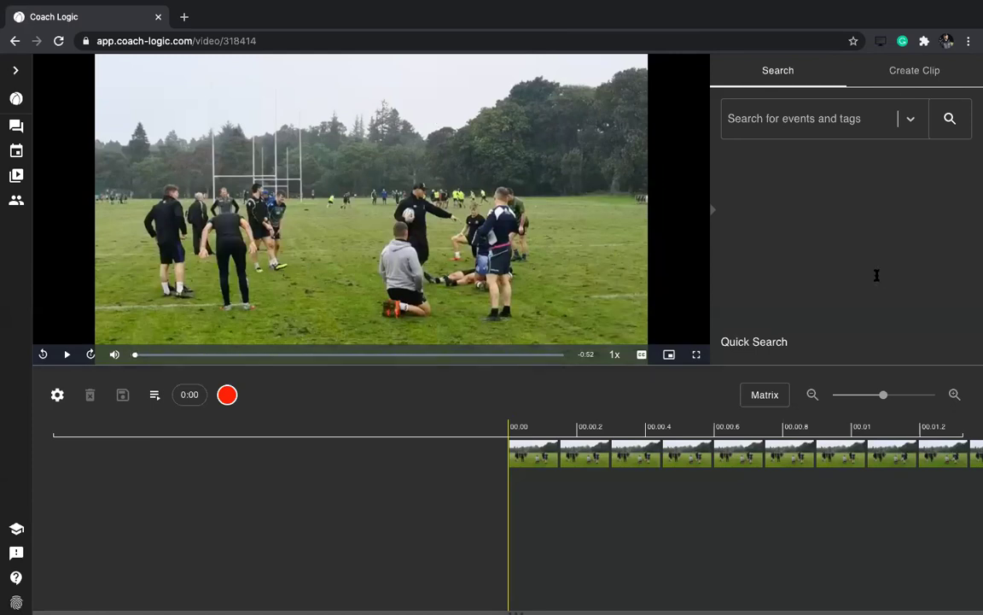
Switch the right-hand panel to Create Clip, beside the rugby training video.
left_click(910, 75)
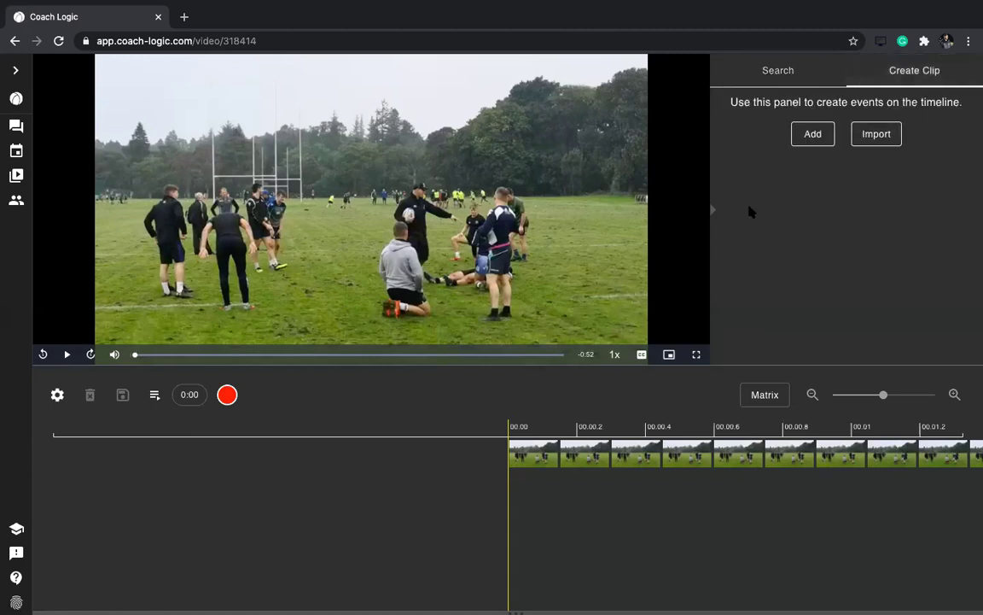
Add a new event named Creativity coloured indigo and confirm it.
left_click(812, 136)
left_click(445, 259)
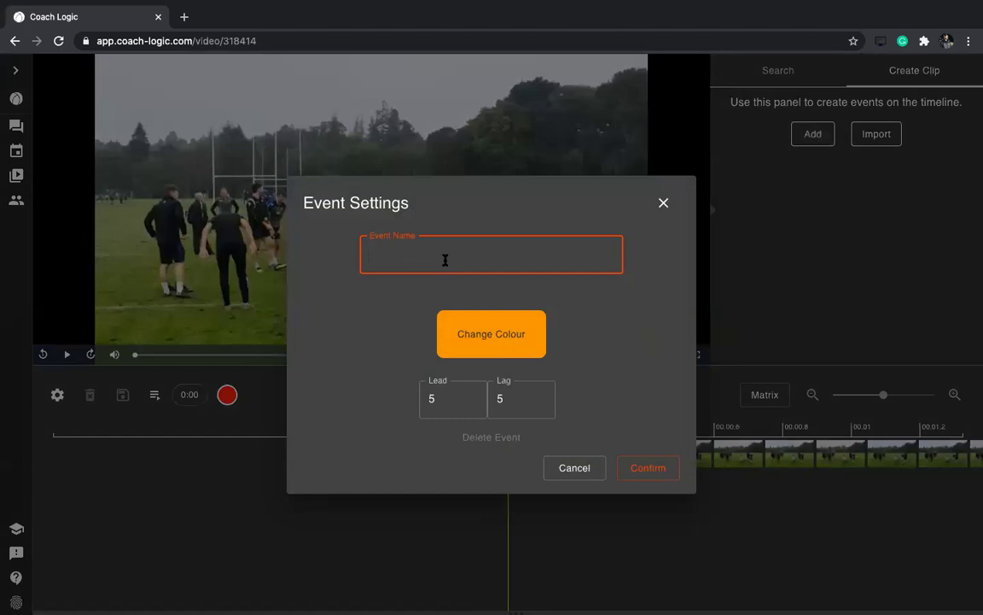
type("Creativey")
type("ity")
left_click(524, 344)
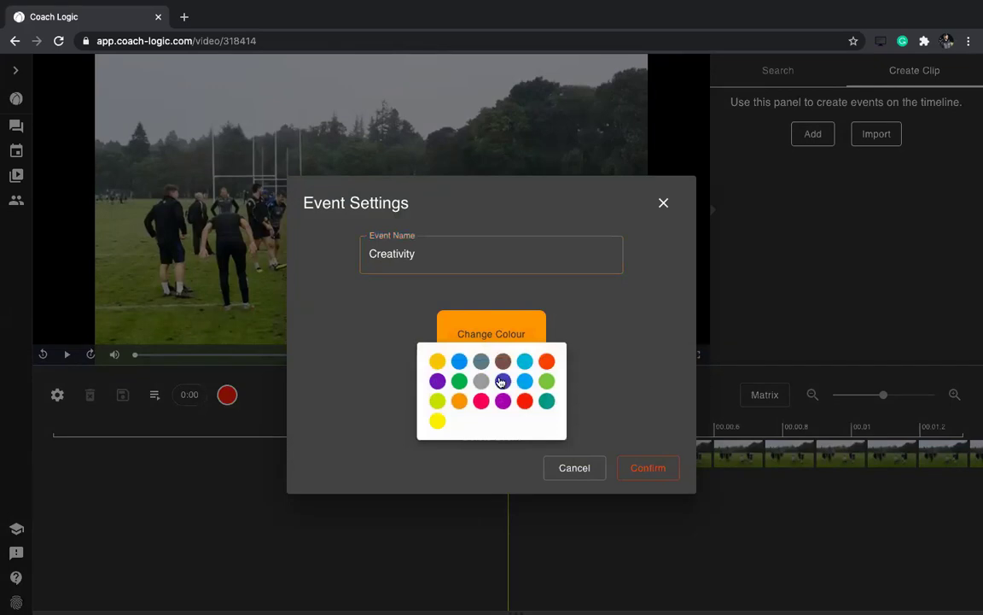
left_click(502, 382)
left_click(536, 292)
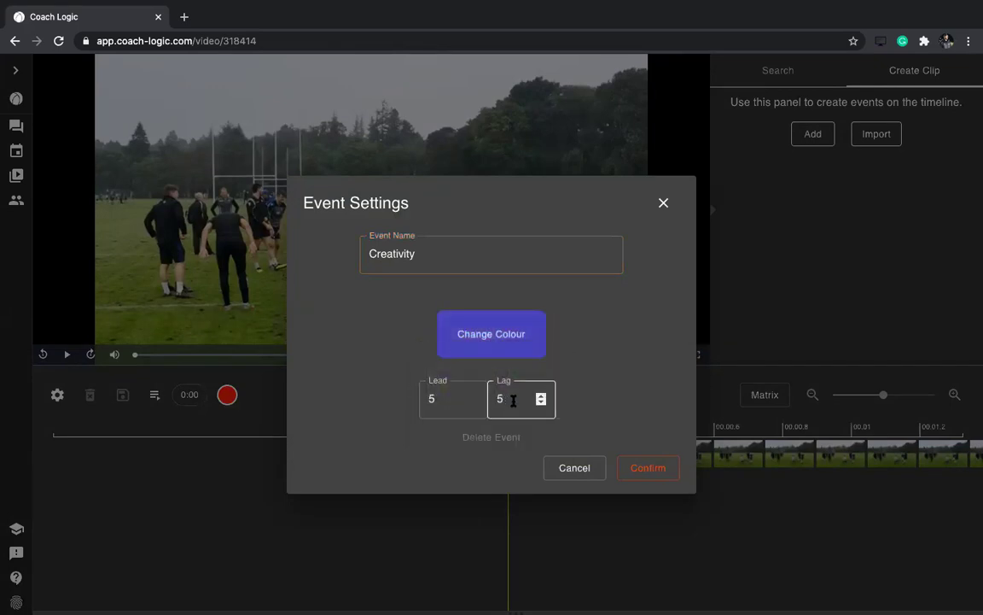
left_click(408, 328)
left_click(646, 470)
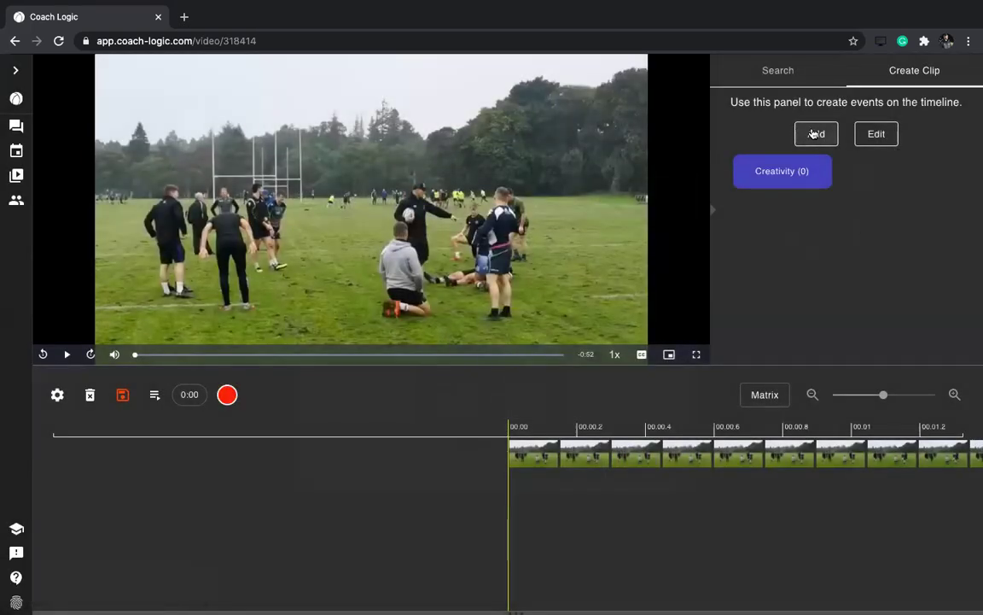
Add a Feedback event, keeping its default red colour.
left_click(816, 134)
type("Feedback")
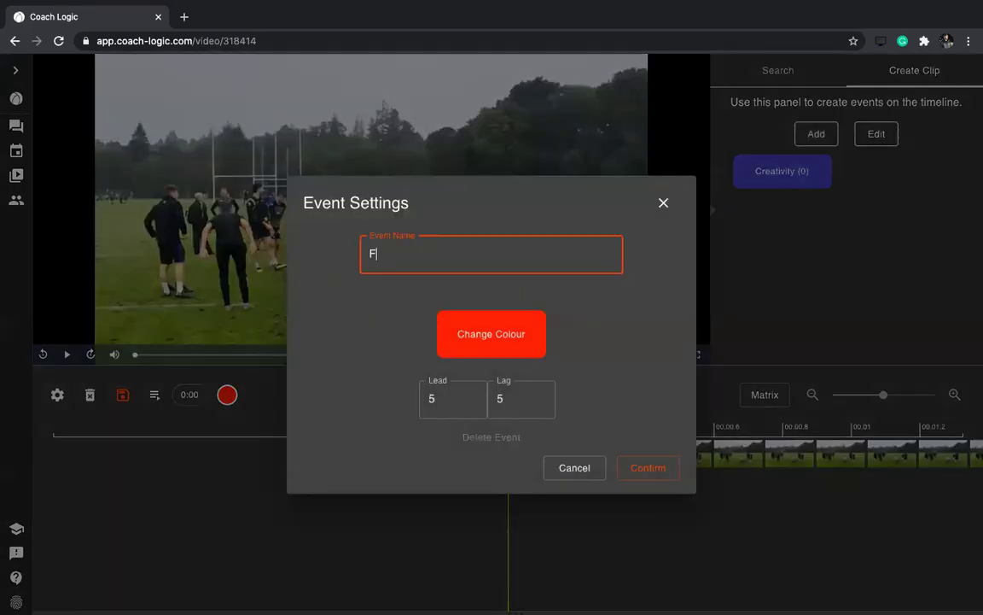
left_click(651, 469)
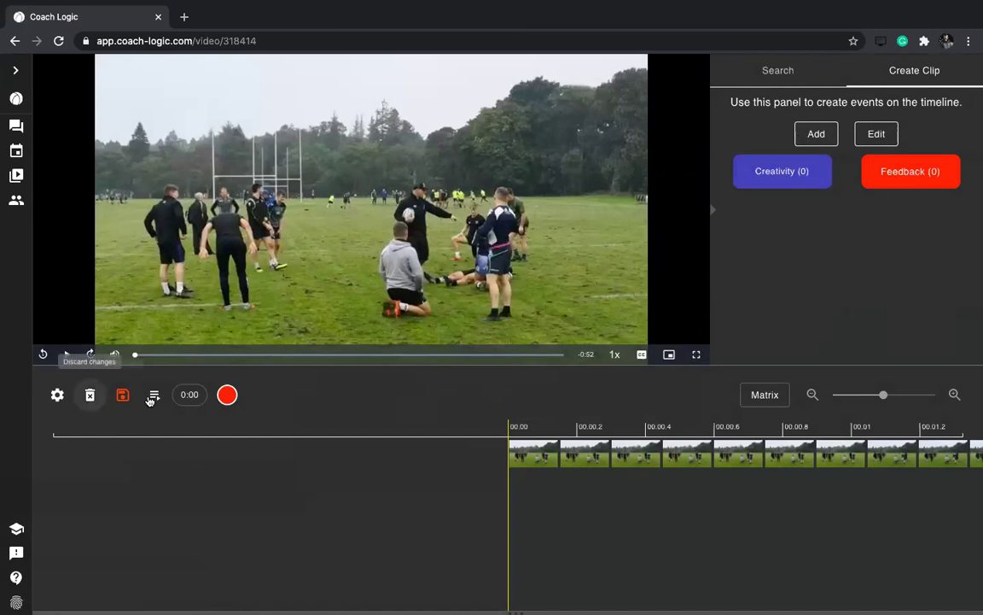
Import the five events from video 5d48270cff02741154716743.mp4 in Analysis Settings and save.
left_click(58, 394)
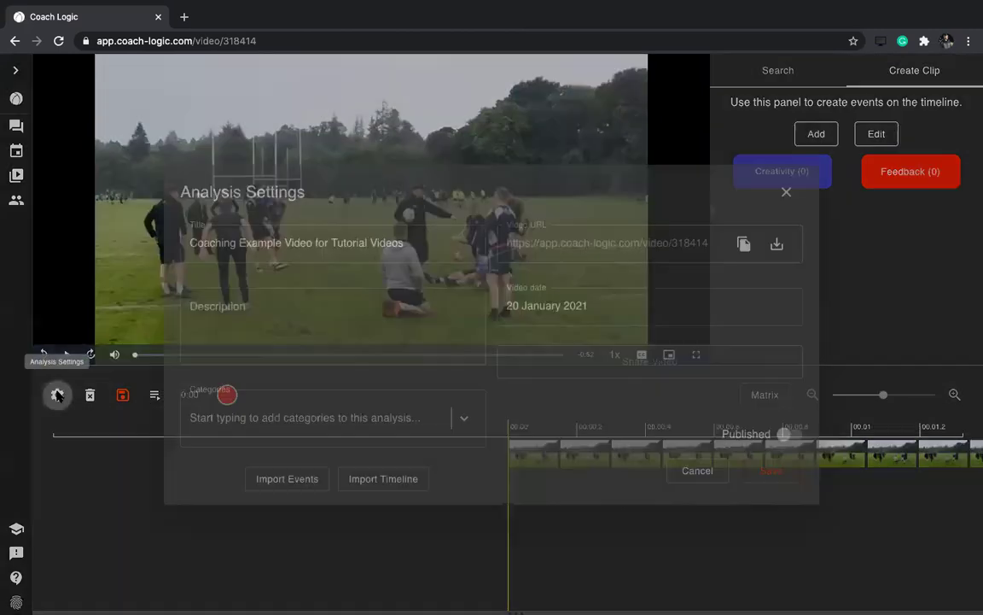
left_click(289, 479)
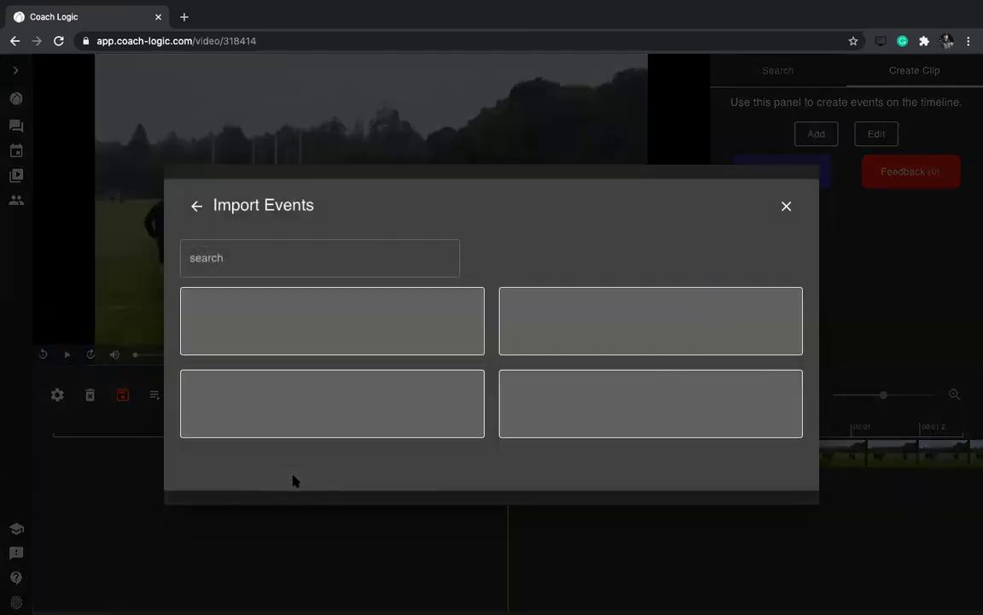
left_click(260, 257)
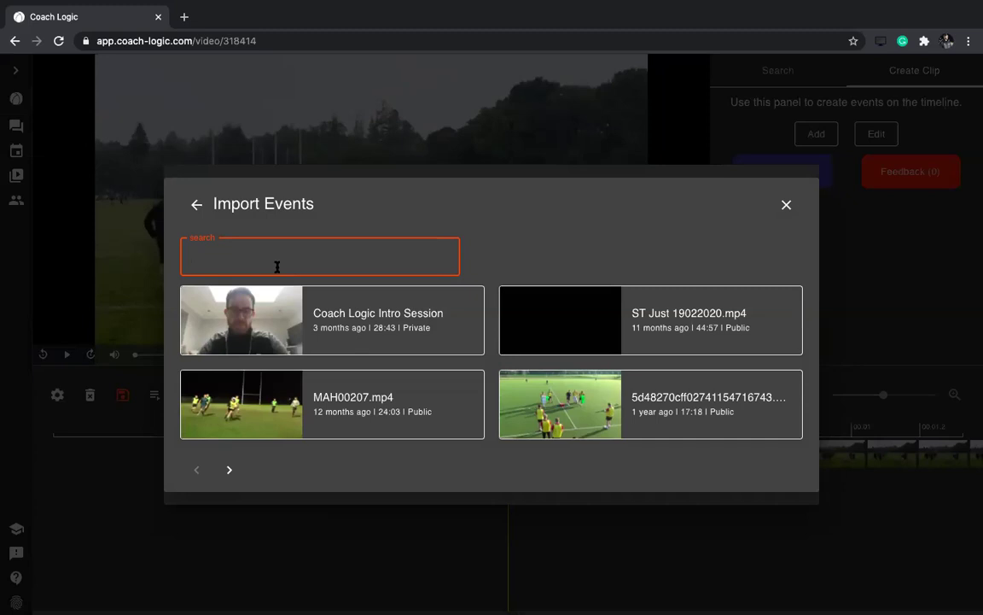
left_click(560, 363)
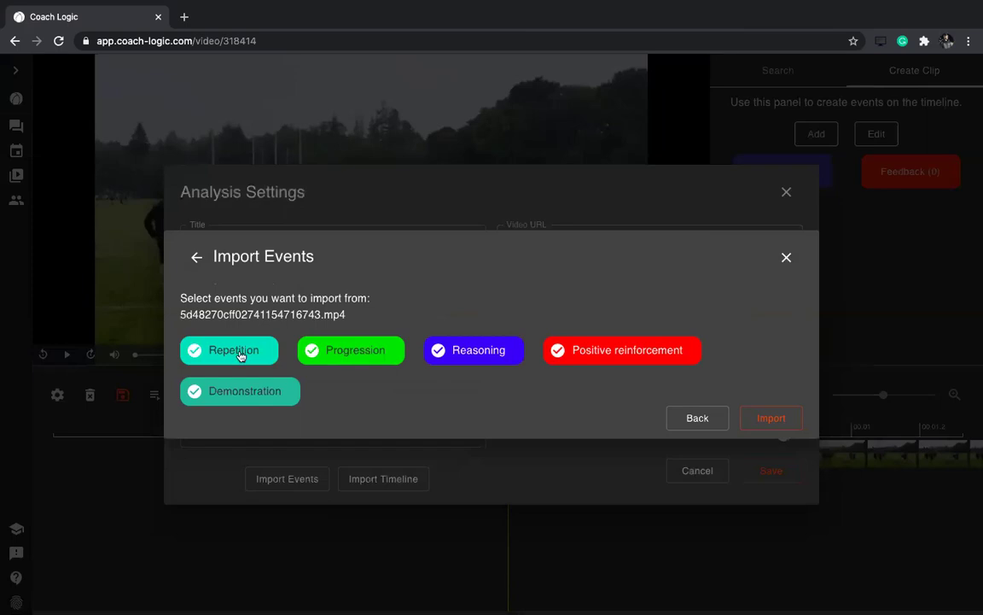
left_click(767, 426)
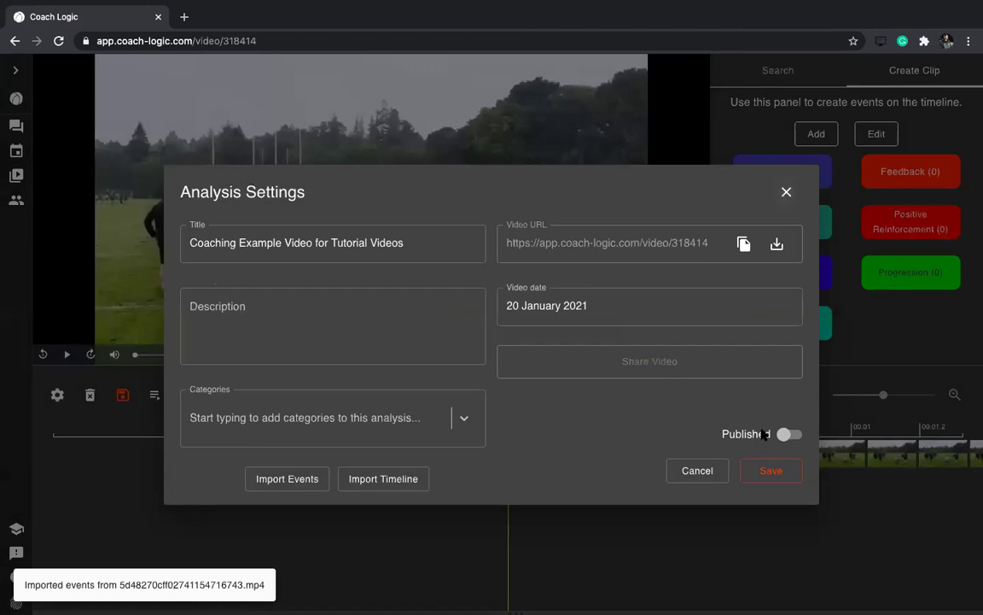
left_click(770, 470)
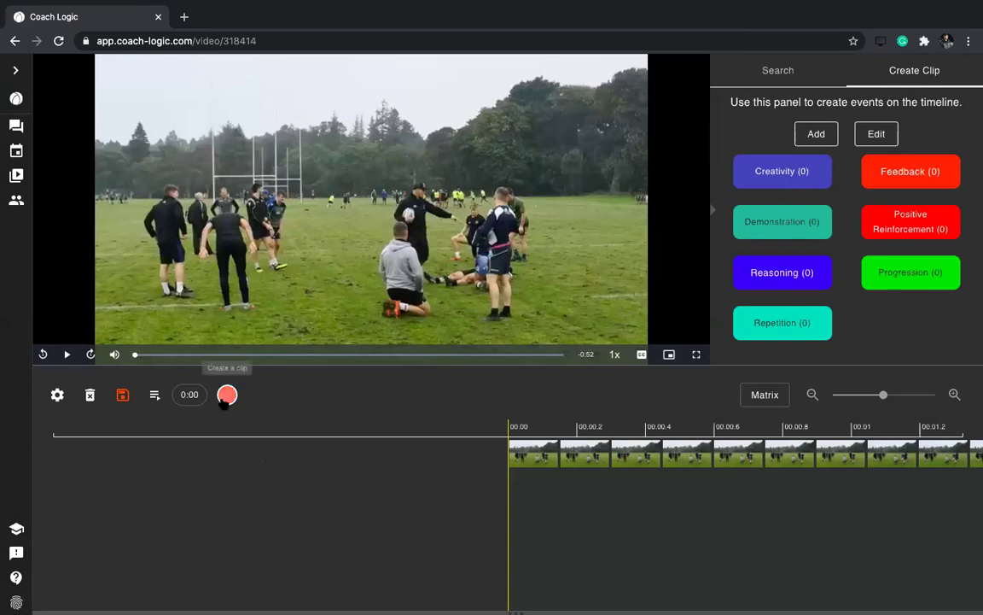
Play the video muted and enlarged, recording a clip from about 0:13 to 0:20.
left_click(115, 353)
left_click(67, 353)
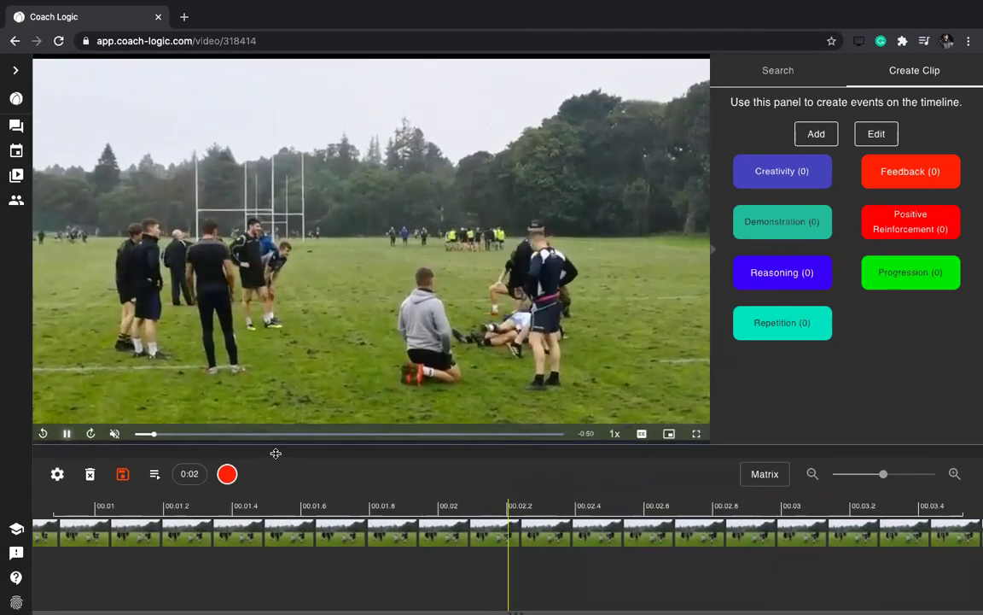
left_click(712, 248)
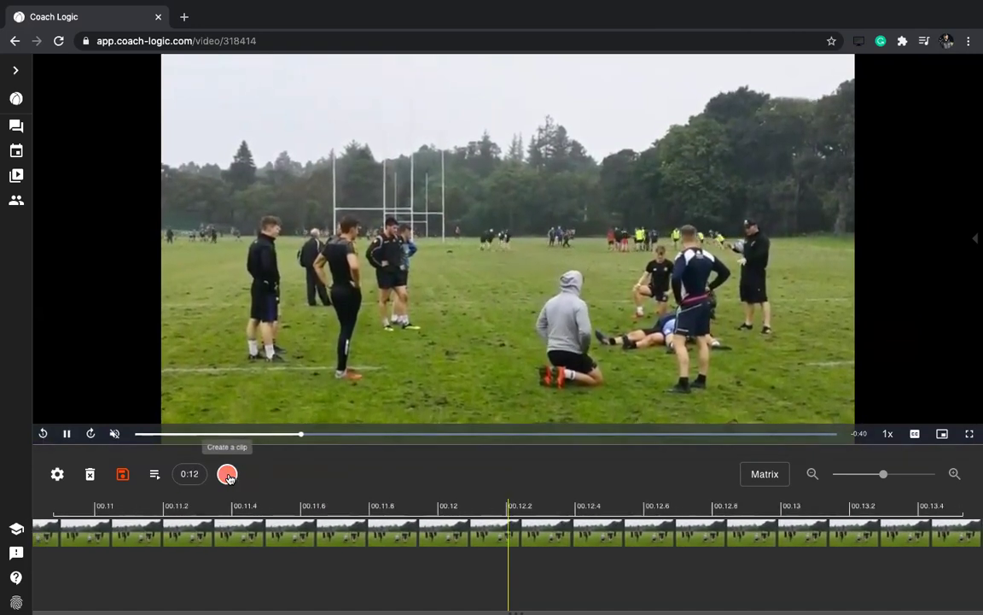
left_click(227, 475)
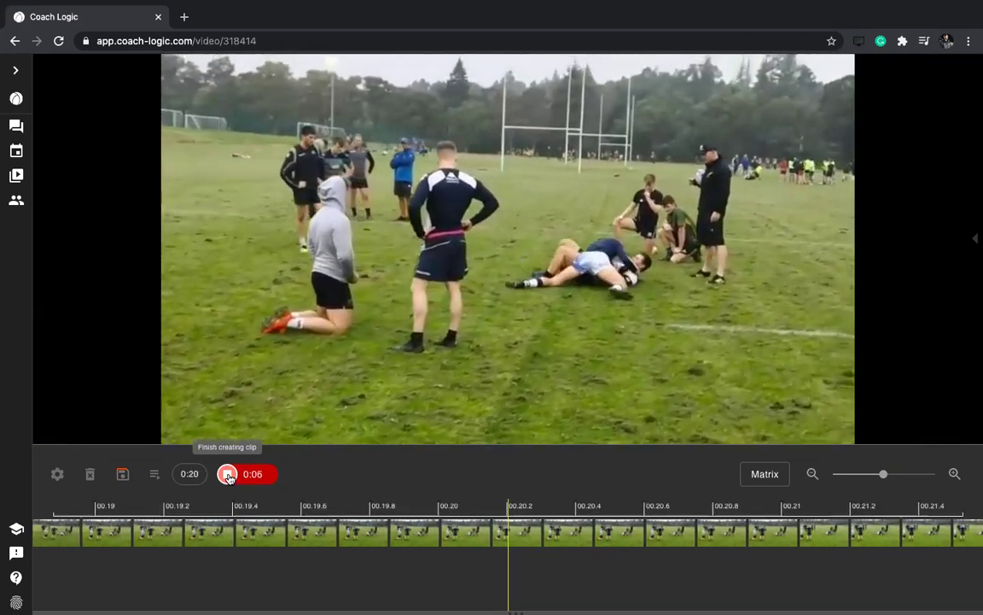
left_click(227, 474)
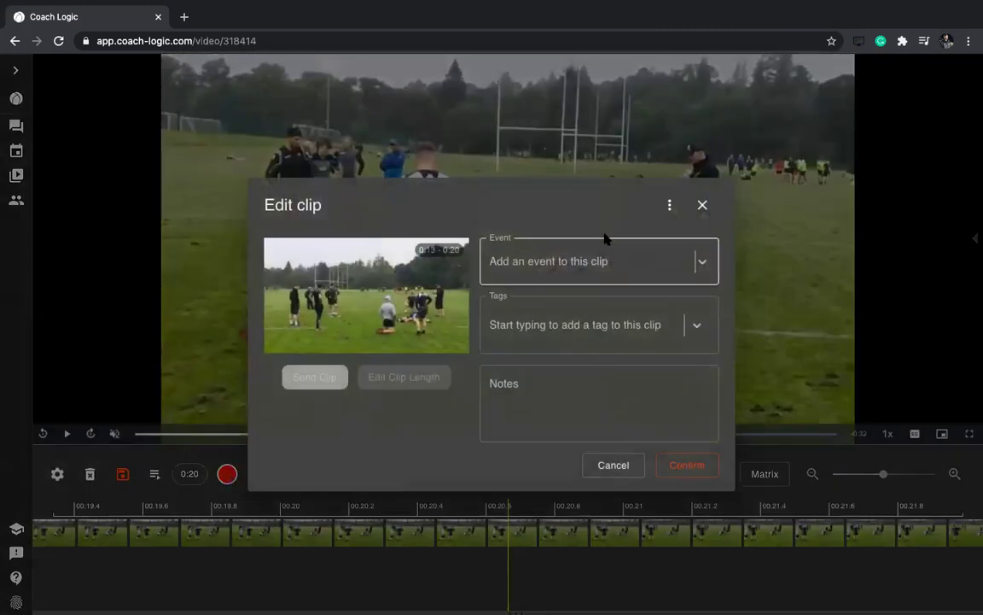
Assign the 0:13–0:20 clip to the Creativity event with no tags and confirm it.
left_click(606, 261)
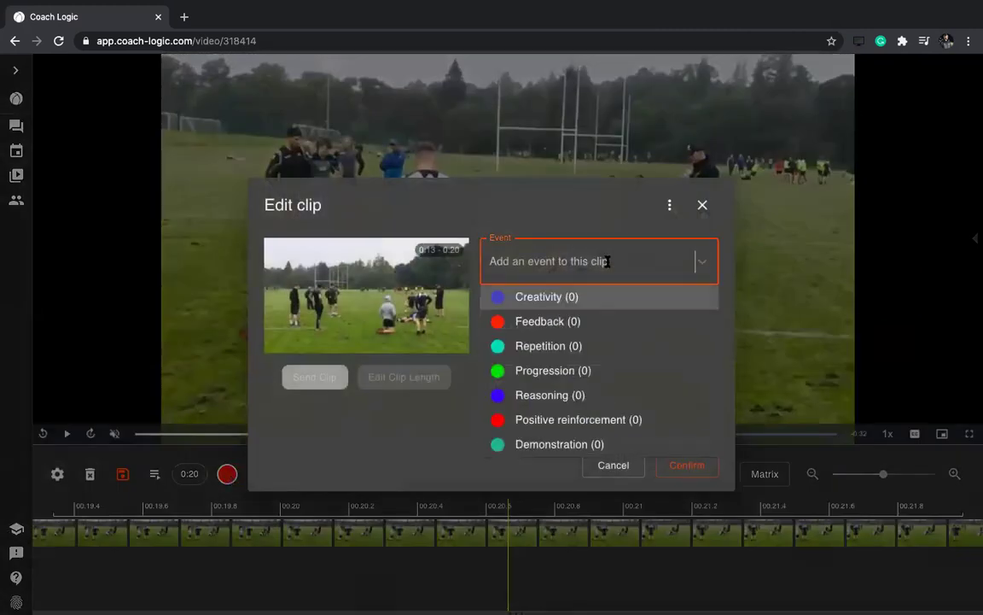
left_click(537, 297)
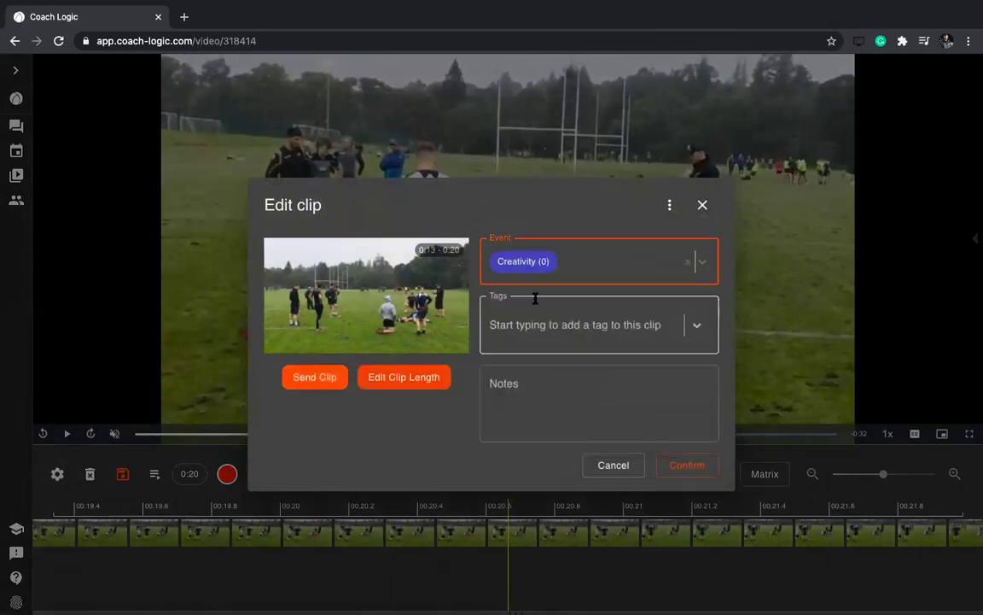
left_click(533, 323)
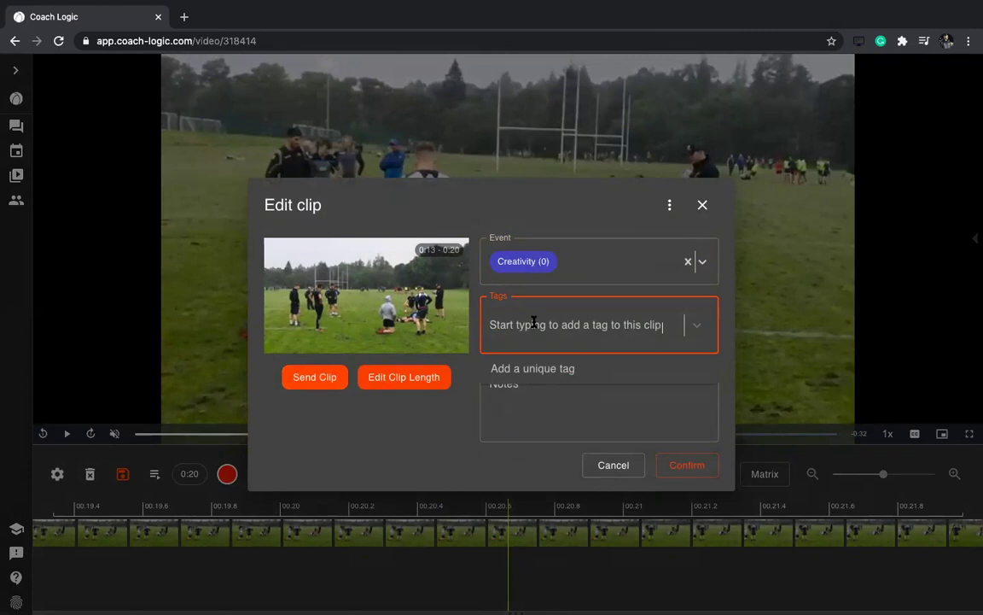
left_click(464, 418)
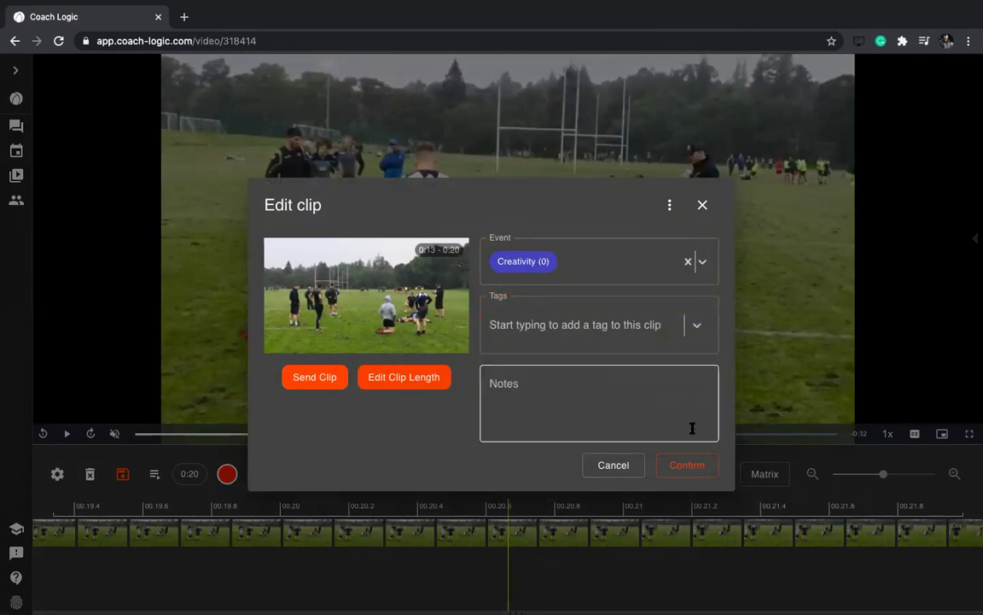
left_click(687, 466)
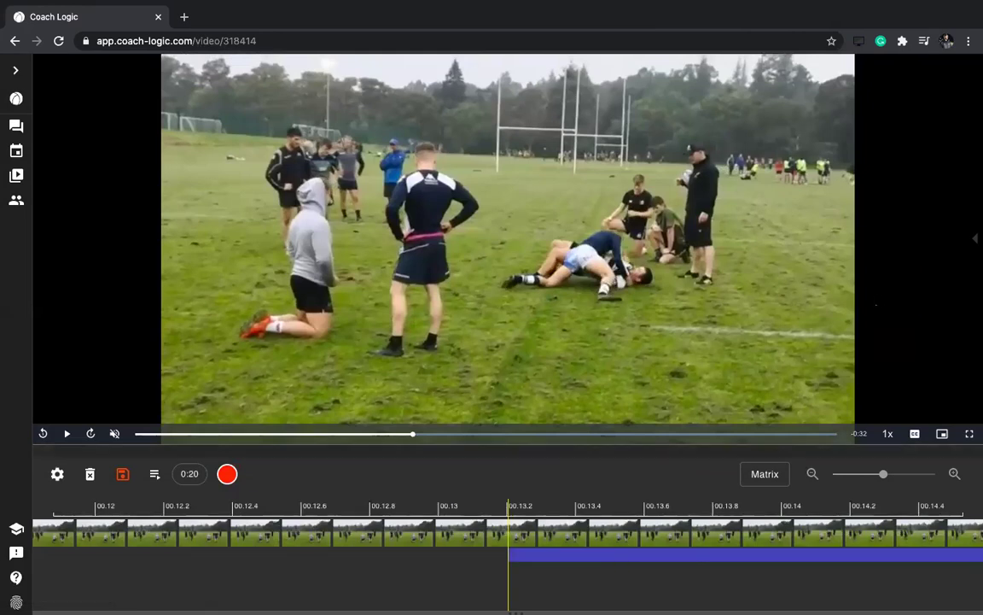
left_click(976, 236)
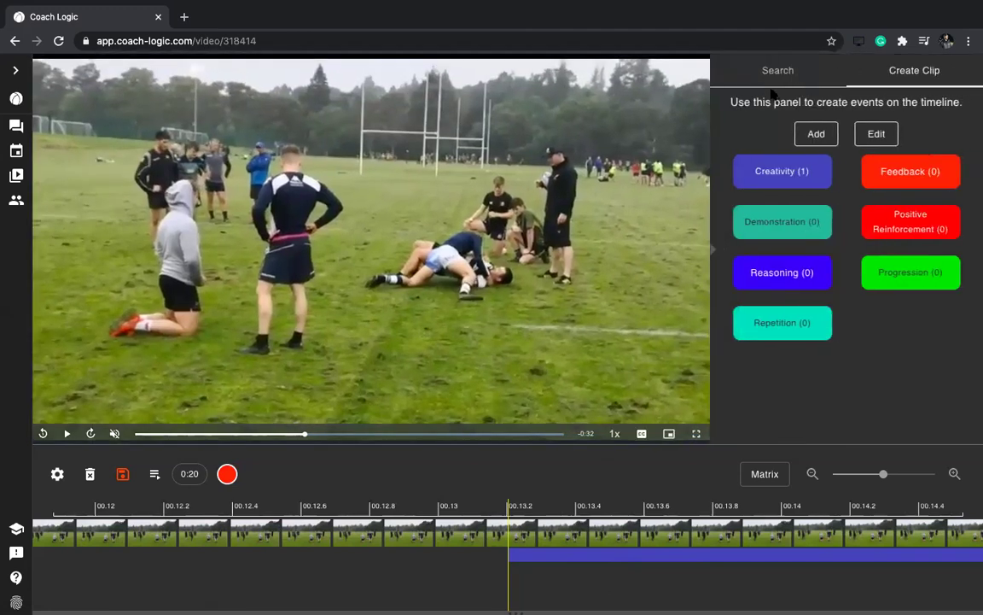
Search the timeline events for Creativity (1) clips.
left_click(777, 73)
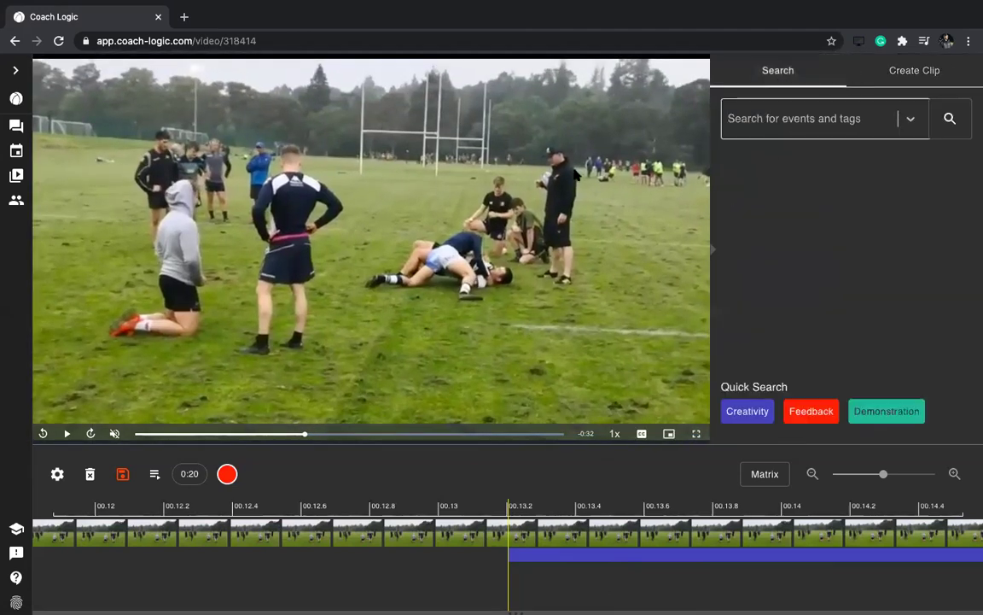
left_click(866, 124)
left_click(766, 182)
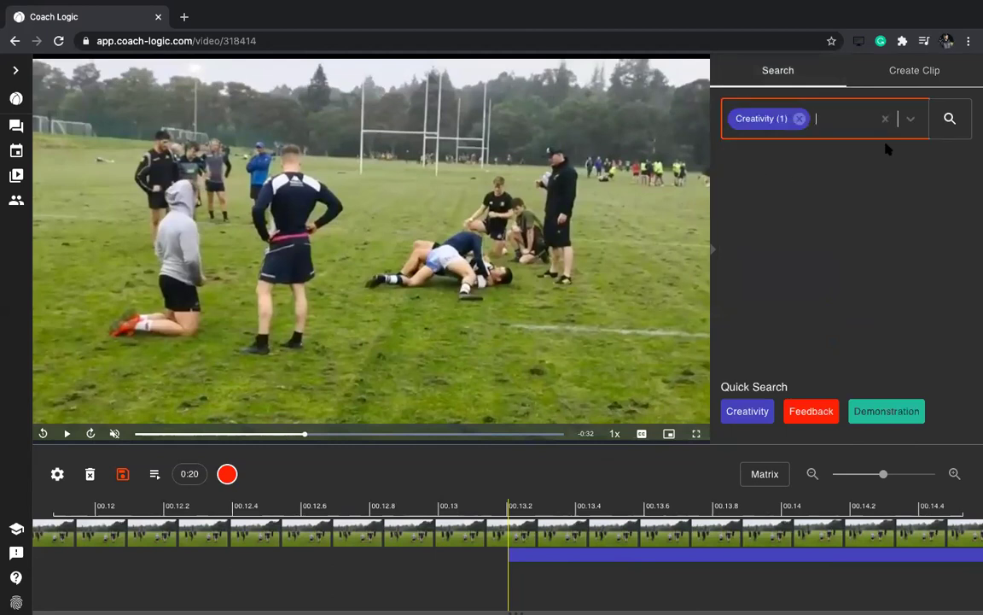
left_click(949, 118)
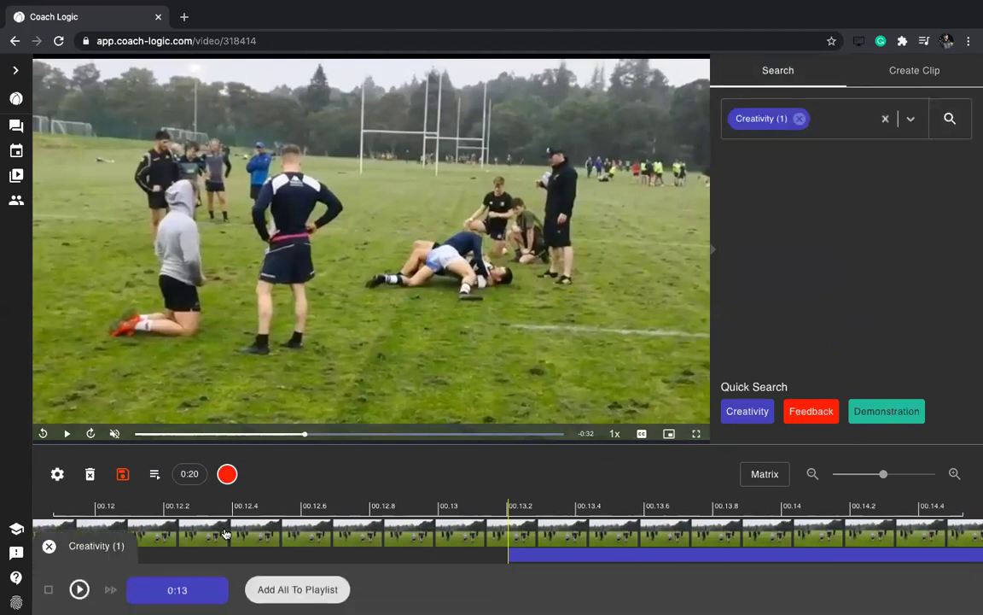
Play and pause the found Creativity clip, save the analysis, and exit full screen.
left_click(176, 588)
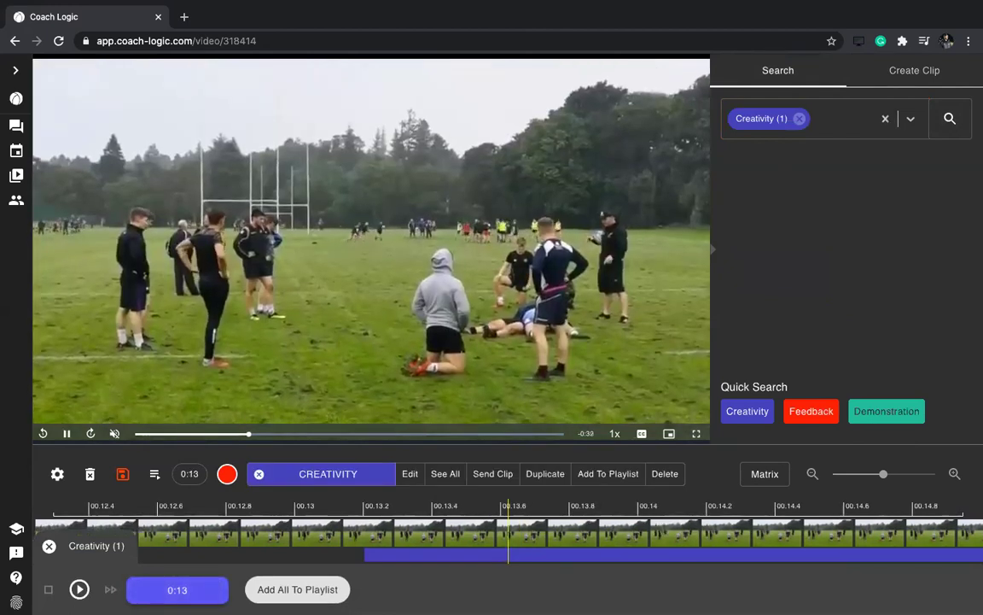
left_click(382, 371)
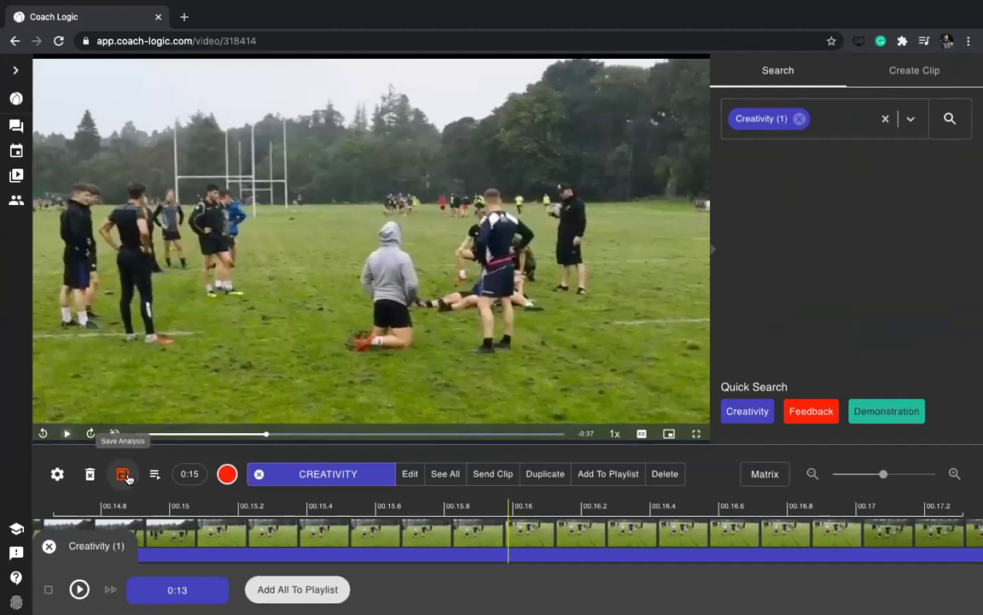
left_click(125, 475)
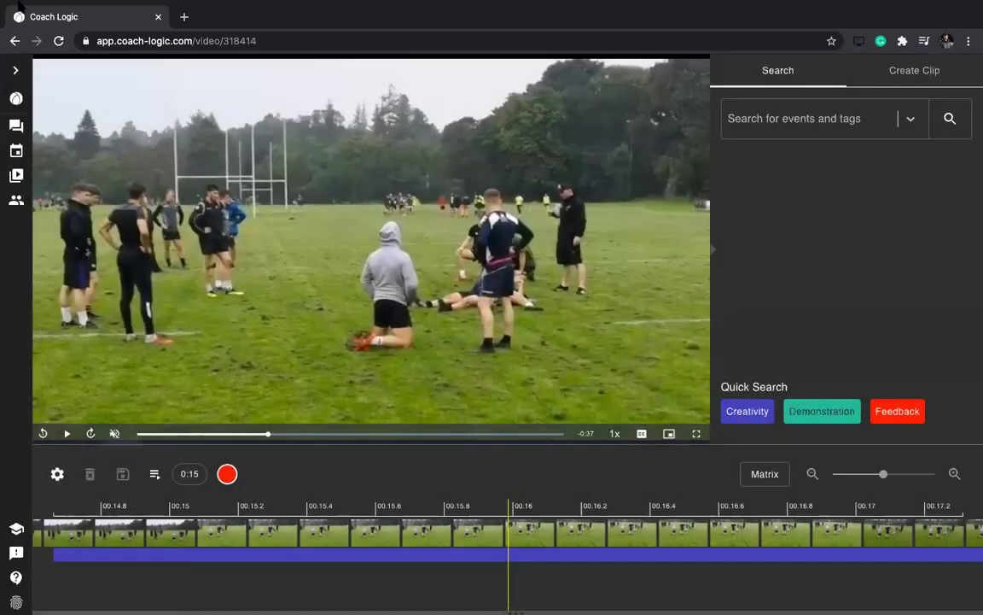
key("ctrl+super+f")
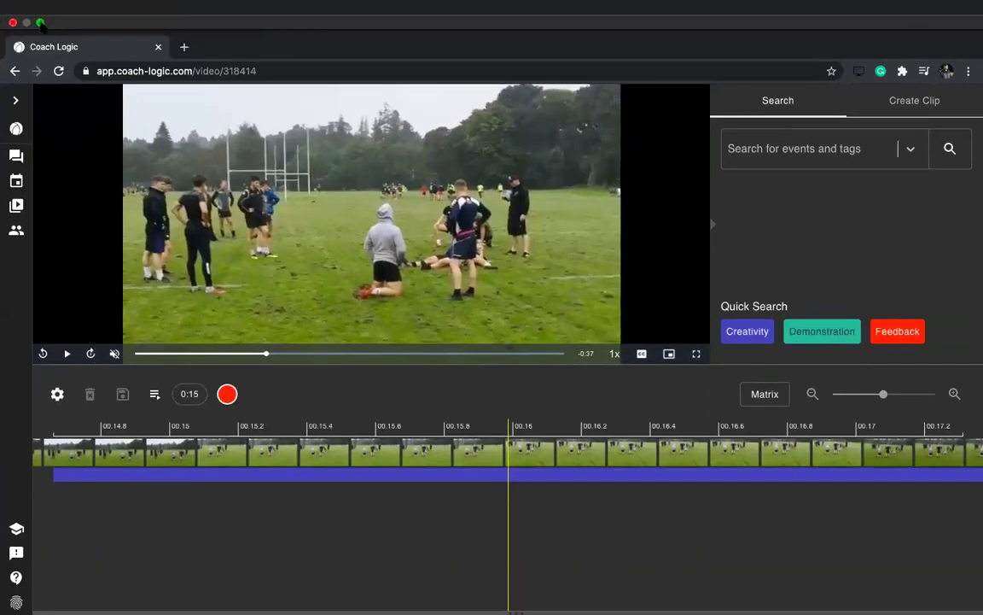
left_click(40, 23)
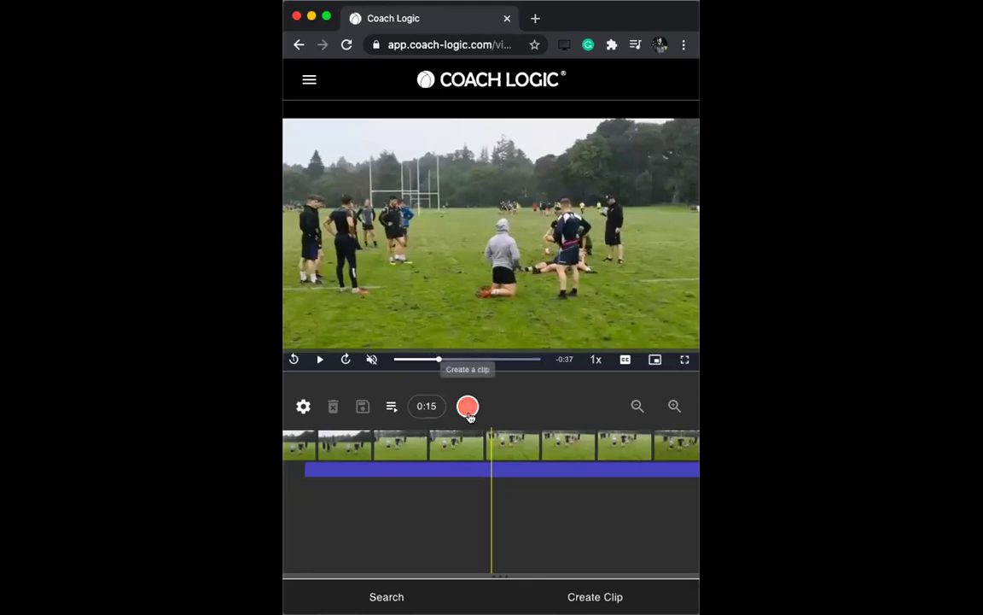
left_click(463, 407)
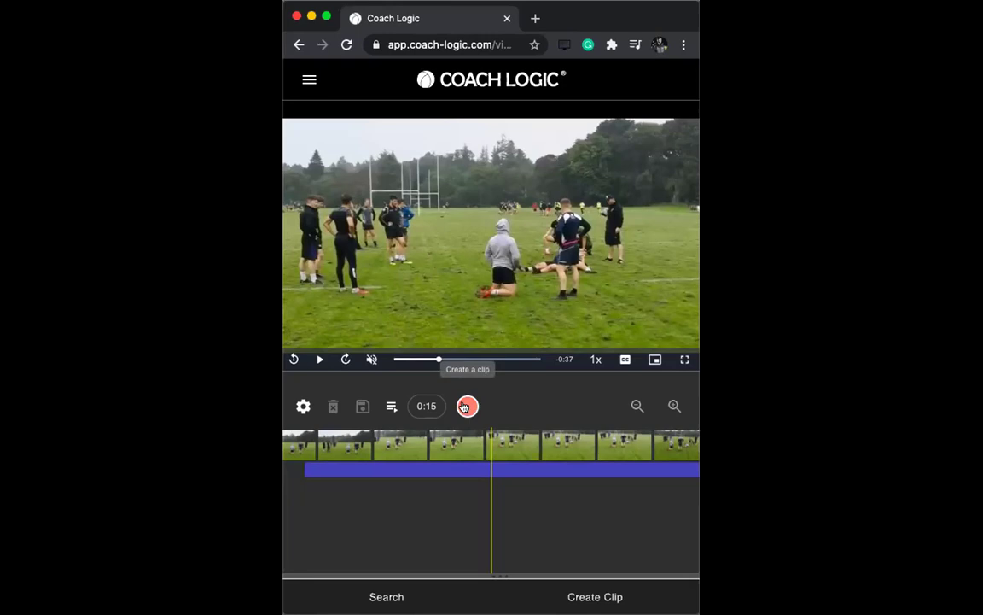
left_click(326, 17)
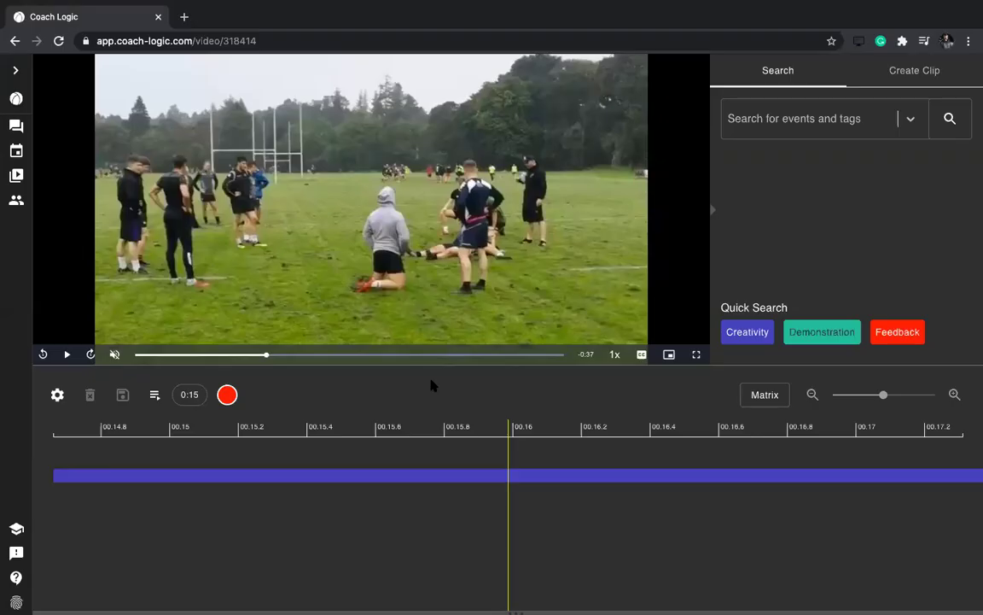